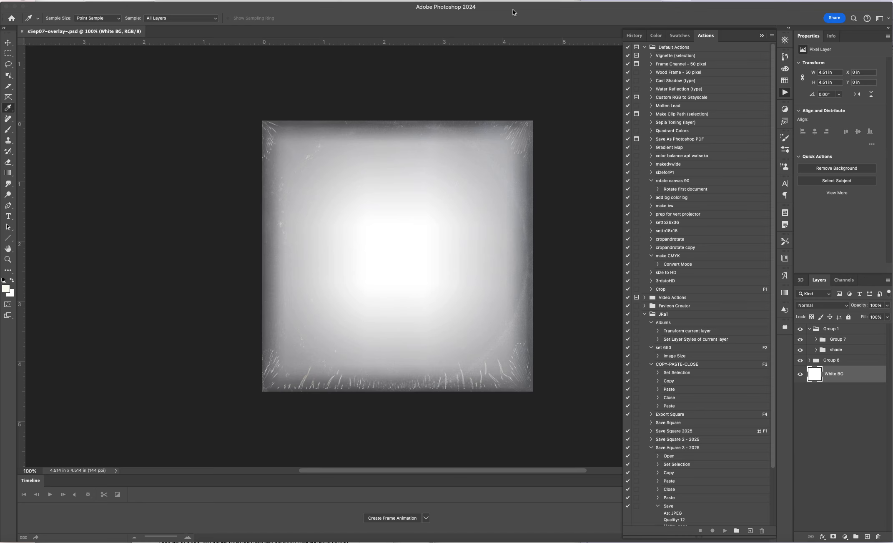
Step: Open s5ep07-layersource.psd from the squares folder
key(super+o)
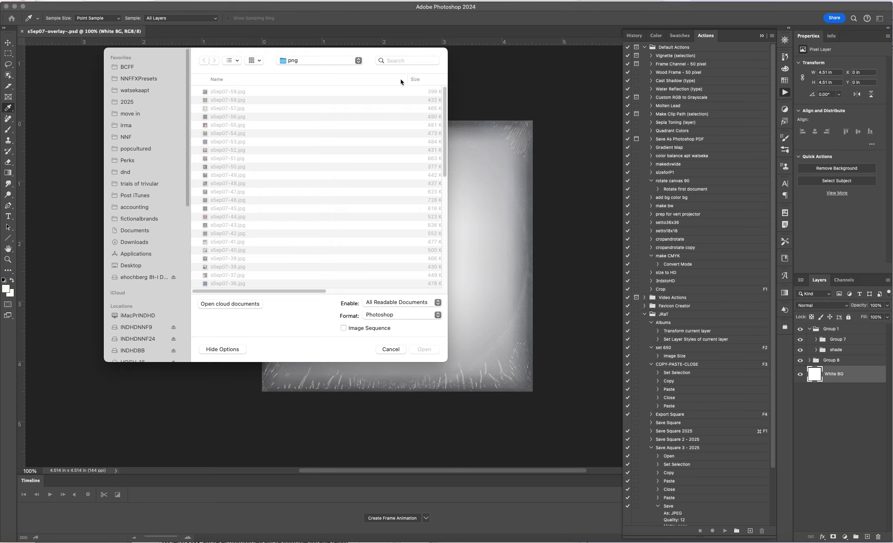
click(340, 66)
click(337, 61)
click(339, 61)
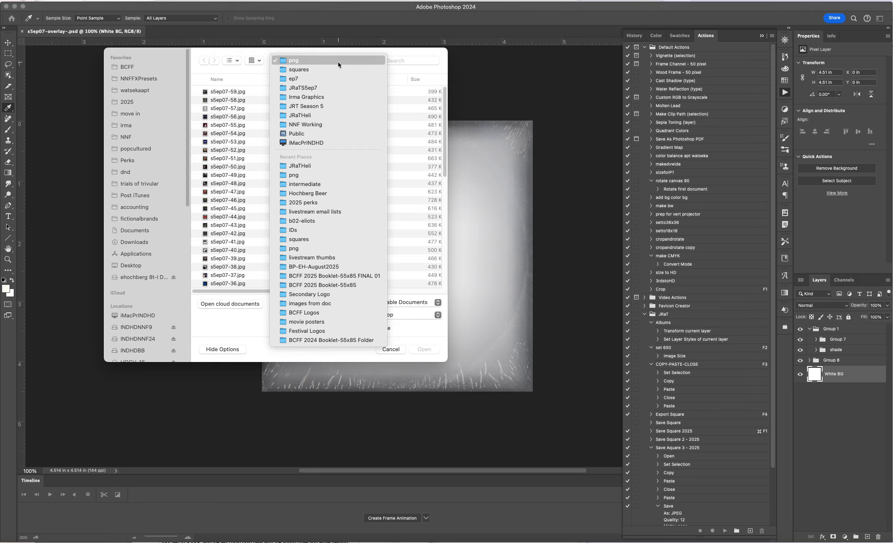
click(335, 69)
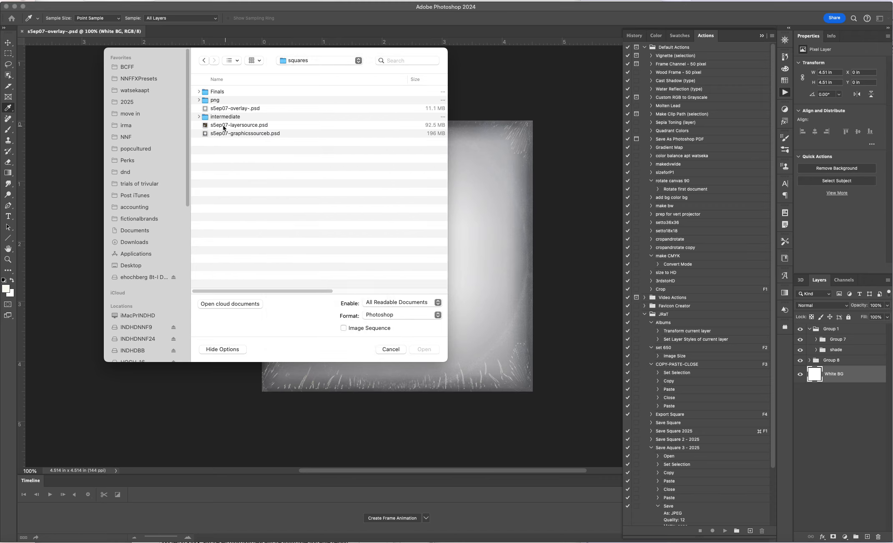
double_click(204, 127)
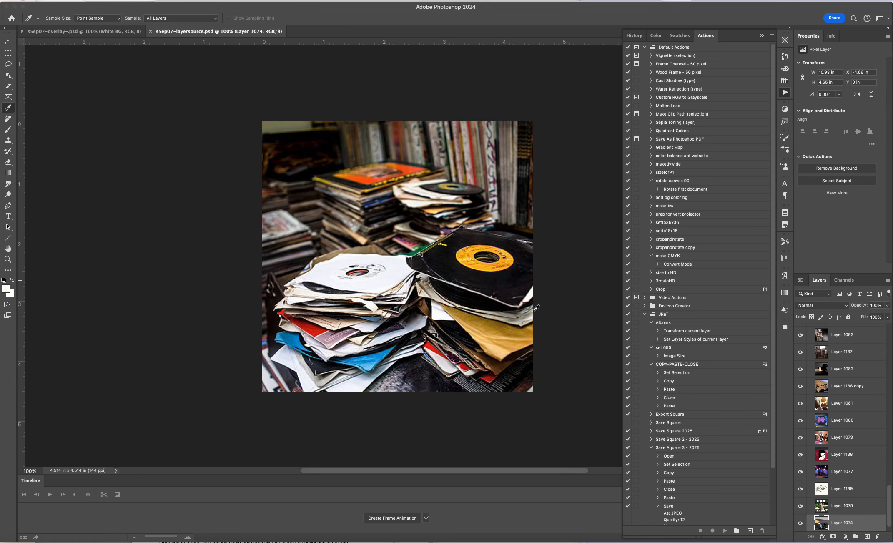
Step: Look through the layer stack of the layer source file up to the done group, then close the file
scroll(838, 451, up, 5)
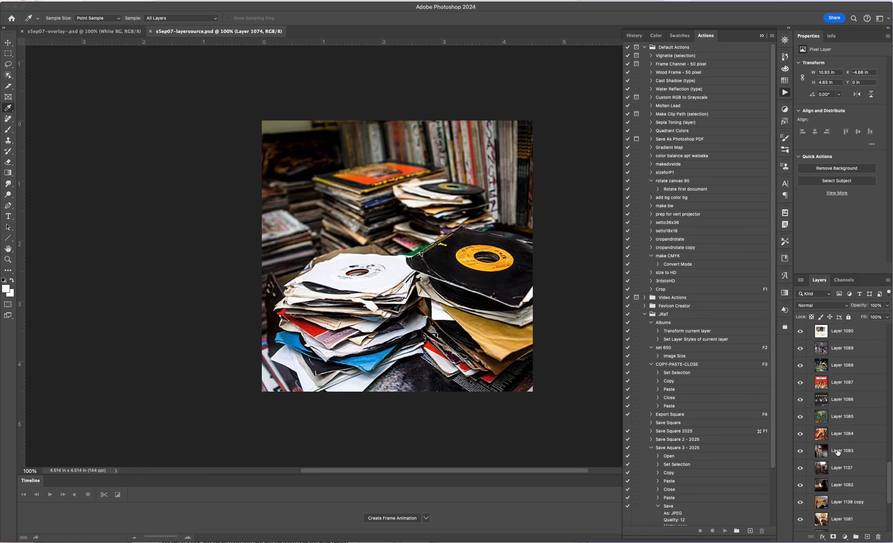
scroll(837, 451, up, 10)
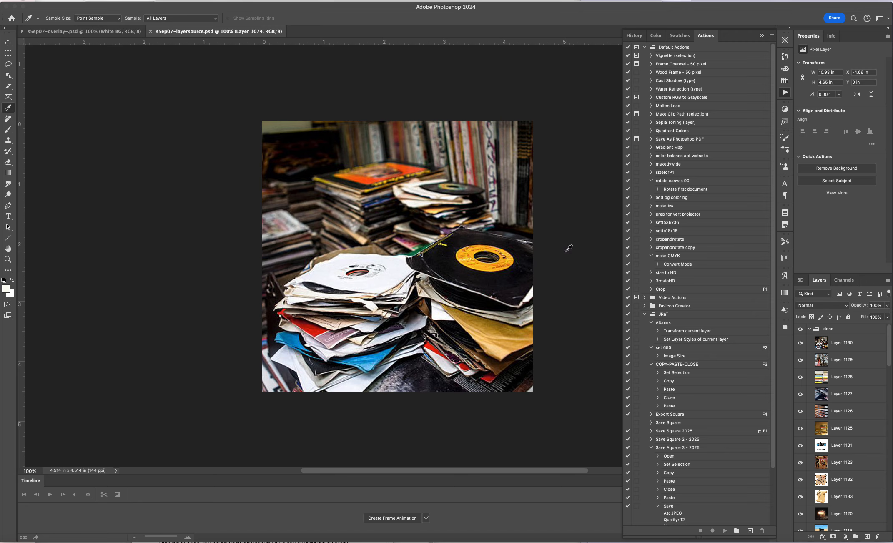
click(151, 32)
Step: Select the Save Aquare 3 - 2025 action in the JRaT set and open the Batch dialog for it
scroll(663, 405, down, 5)
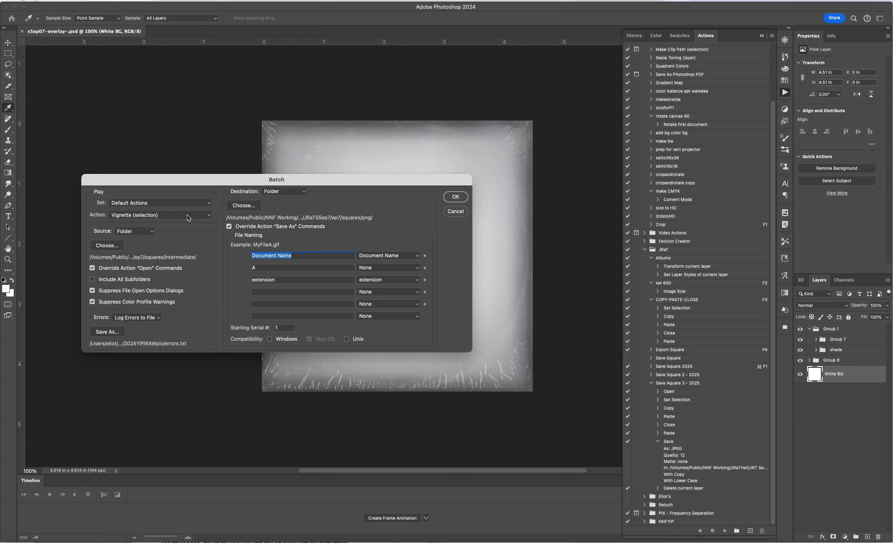
click(458, 211)
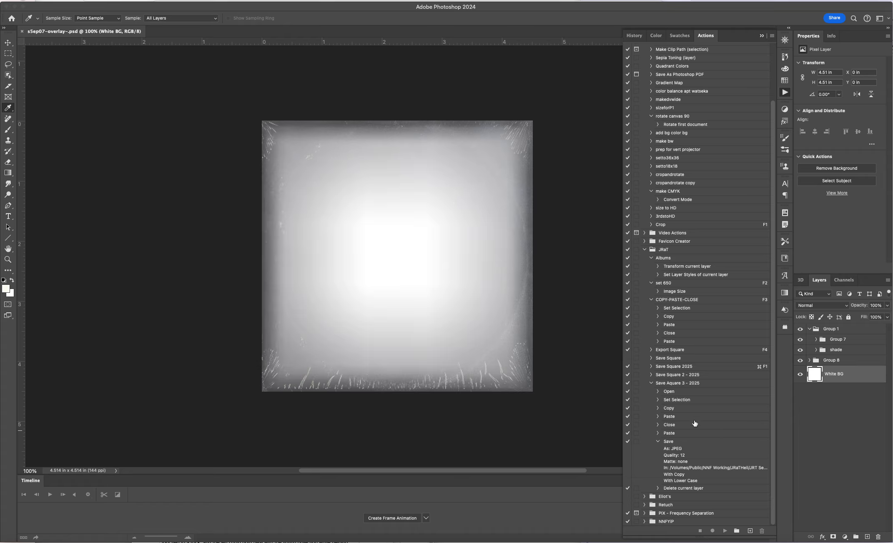
click(682, 383)
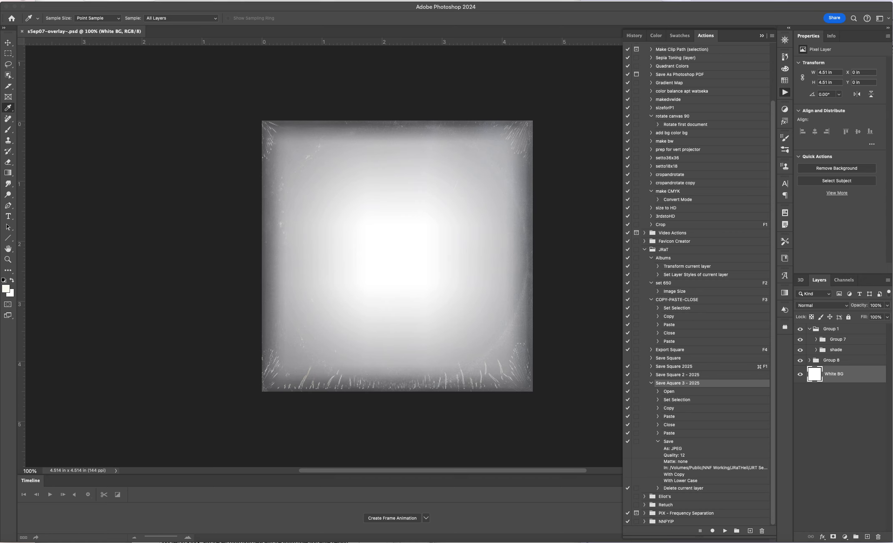
click(322, 283)
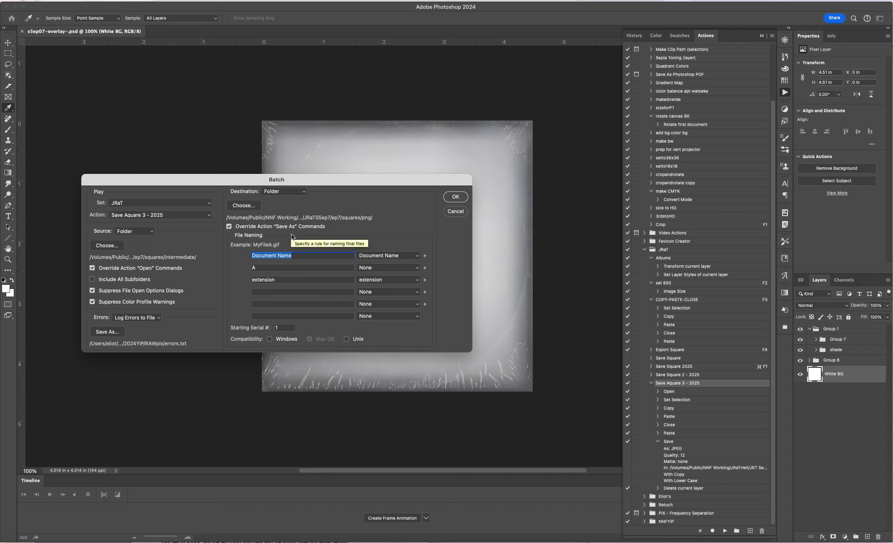
Step: Set the batch destination to the Finals folder inside squares
click(251, 208)
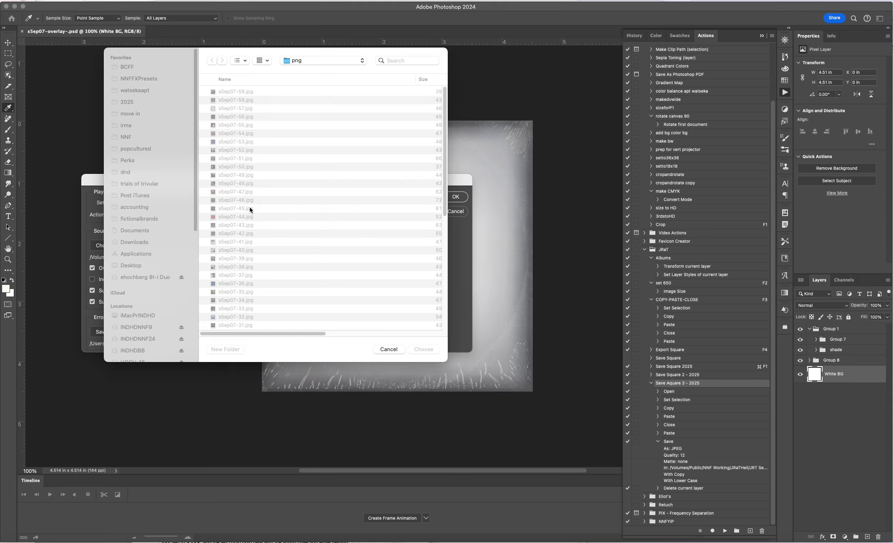
click(314, 61)
click(309, 69)
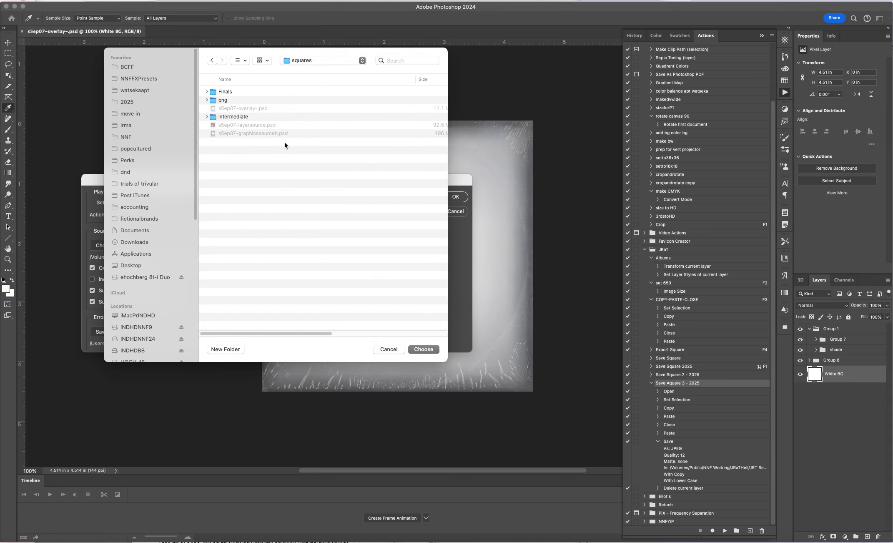
double_click(233, 91)
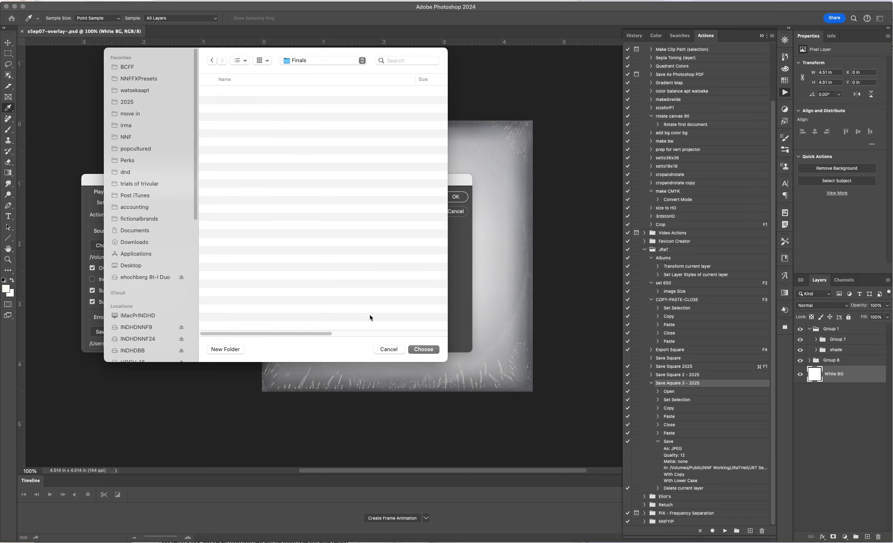
click(415, 350)
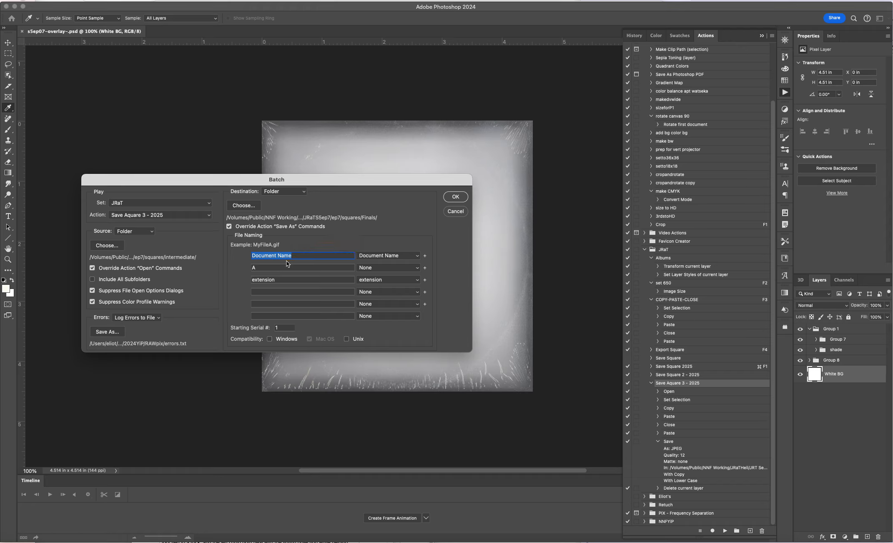
Step: Use A as the suffix after the document name in the batch file naming and run the batch
click(264, 267)
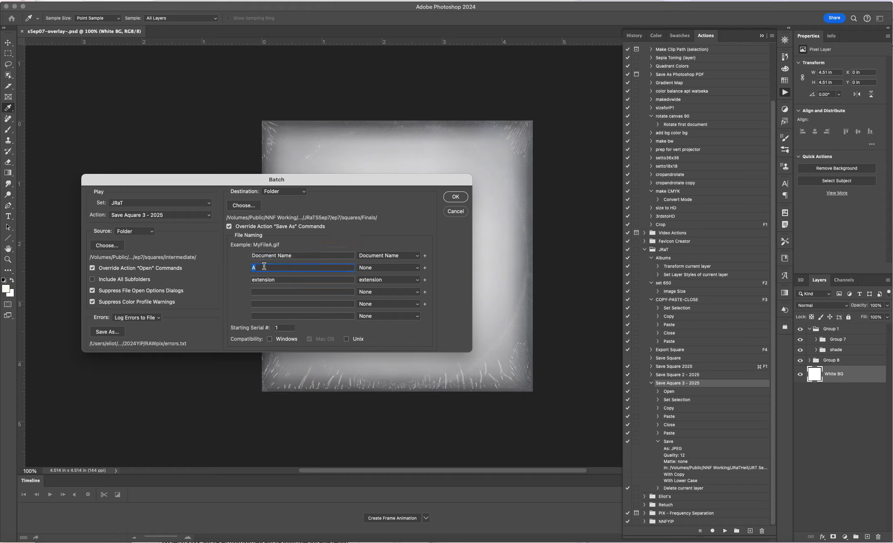
text(A)
click(455, 198)
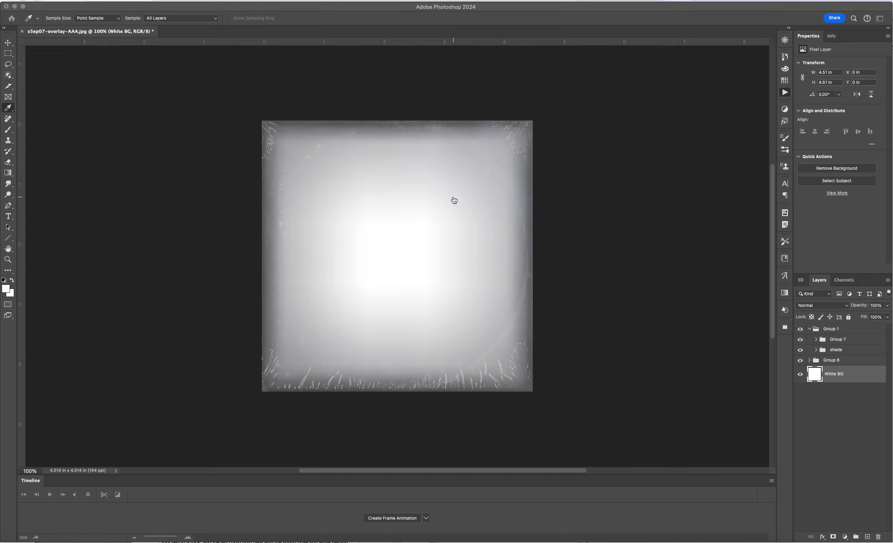
Step: Switch to Finder, expand the Finals folder in squares and look through the exported JPEG files
key(super+Tab)
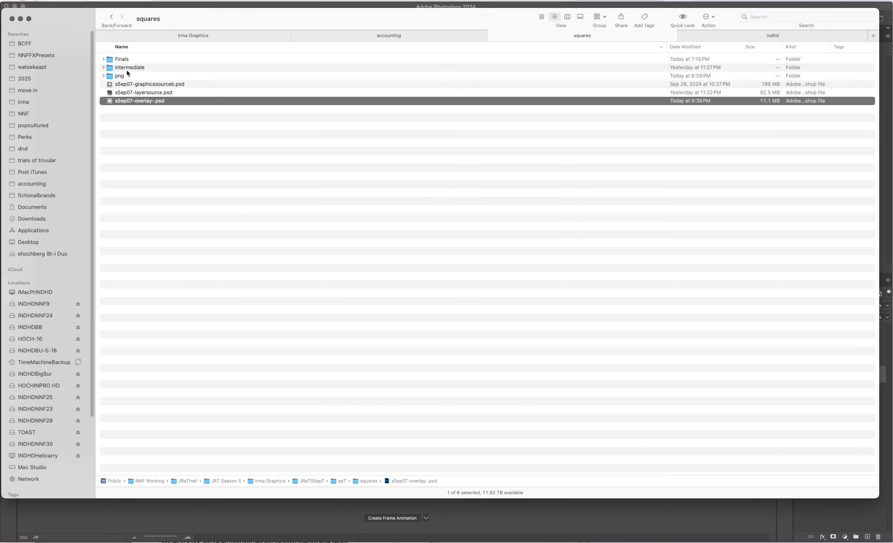
click(103, 59)
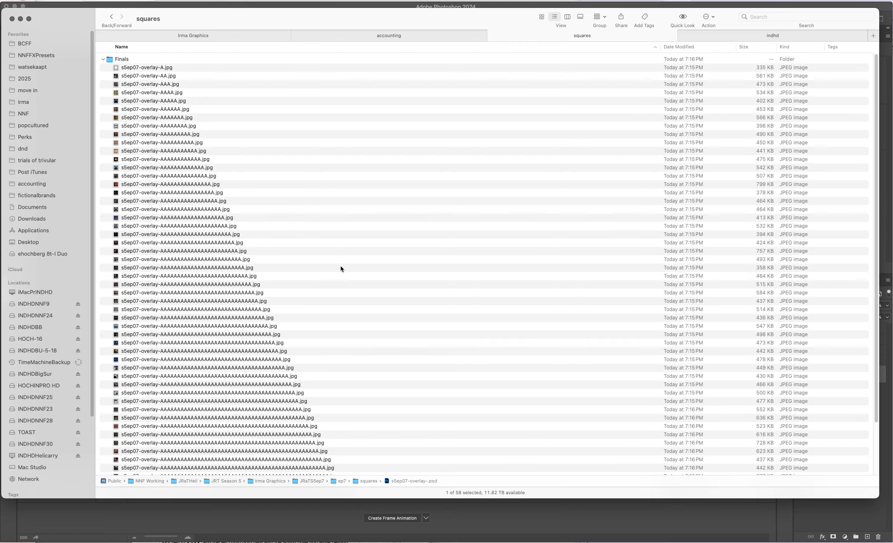
scroll(340, 268, down, 3)
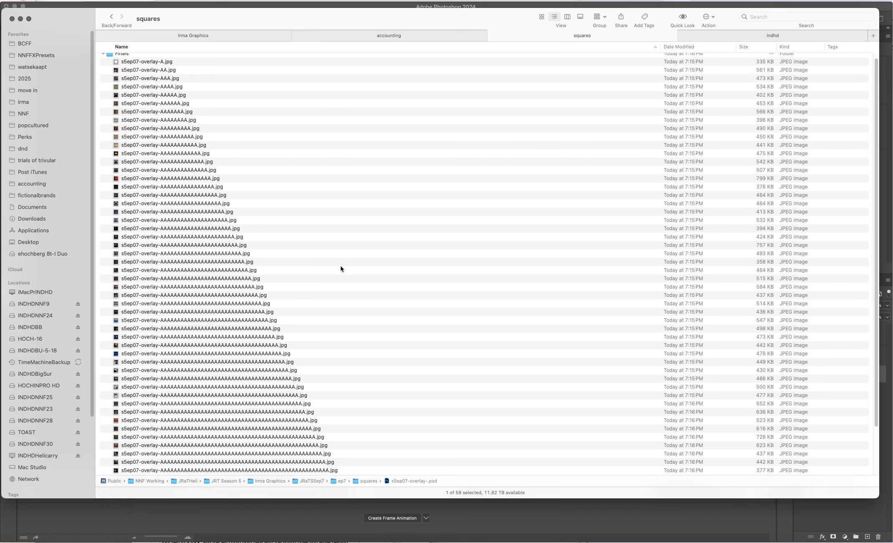
scroll(340, 269, down, 1)
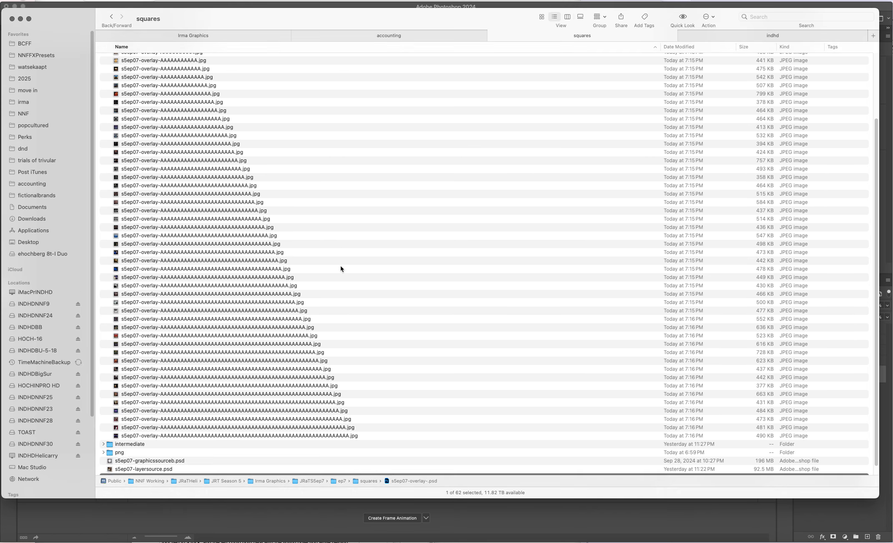
scroll(341, 269, down, 1)
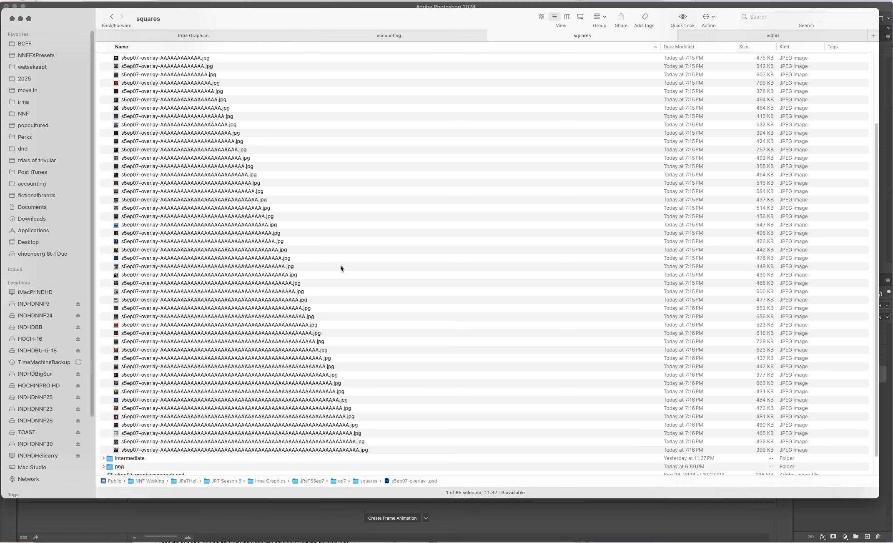
scroll(341, 266, down, 1)
scroll(341, 264, up, 5)
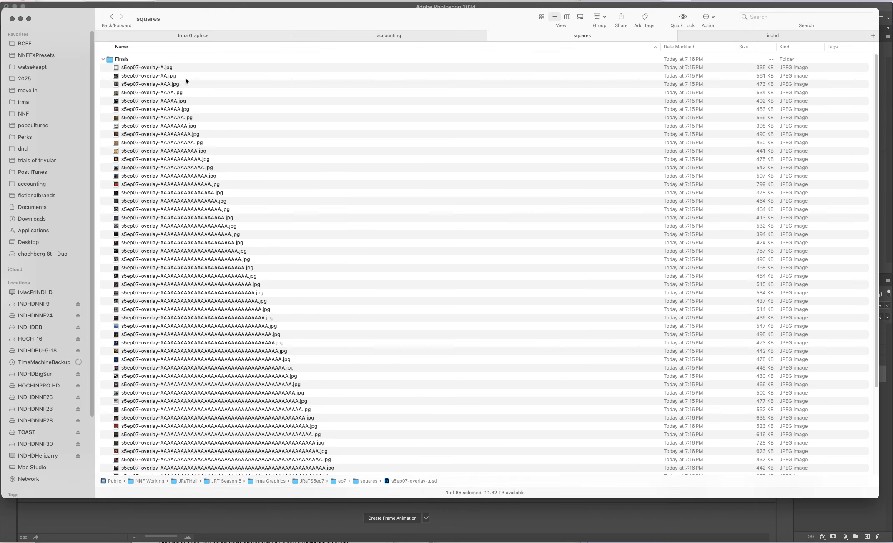
Step: Open the Finals folder on its own and check its complete file list
double_click(111, 59)
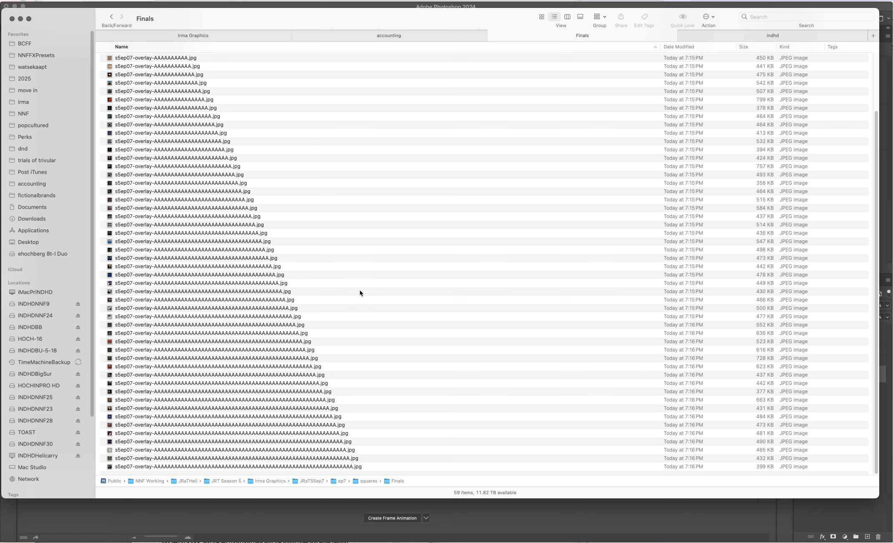
scroll(365, 281, up, 2)
scroll(365, 282, down, 2)
scroll(365, 281, up, 2)
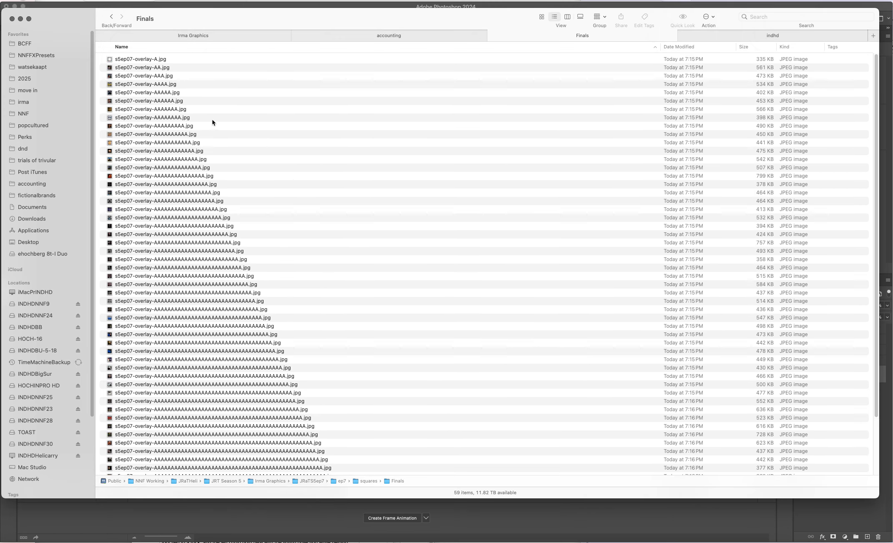
Step: Preview s5ep07-overlay-A.jpg with Quick Look and close the preview
click(140, 59)
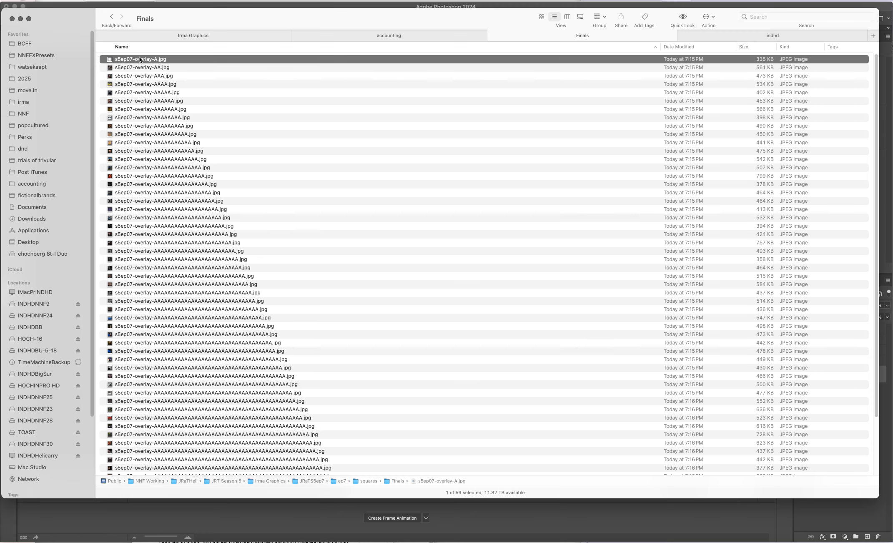
key(space)
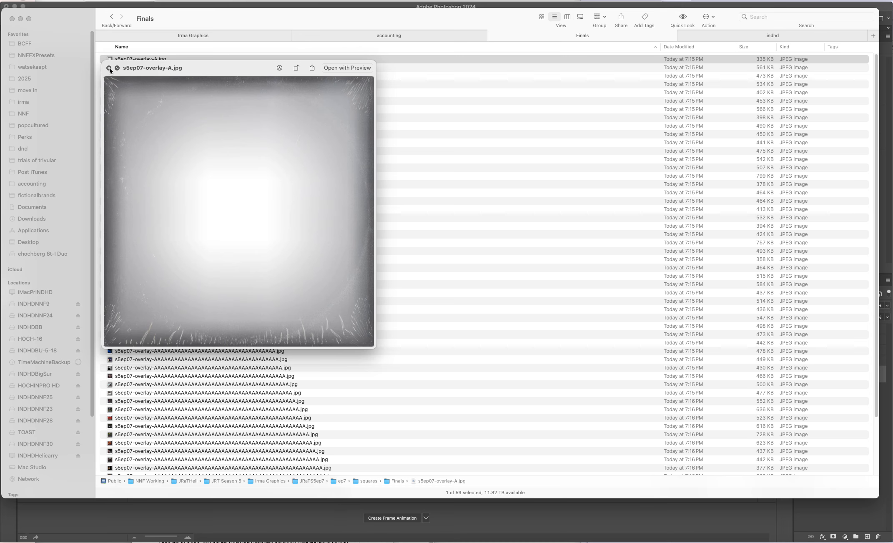
click(109, 68)
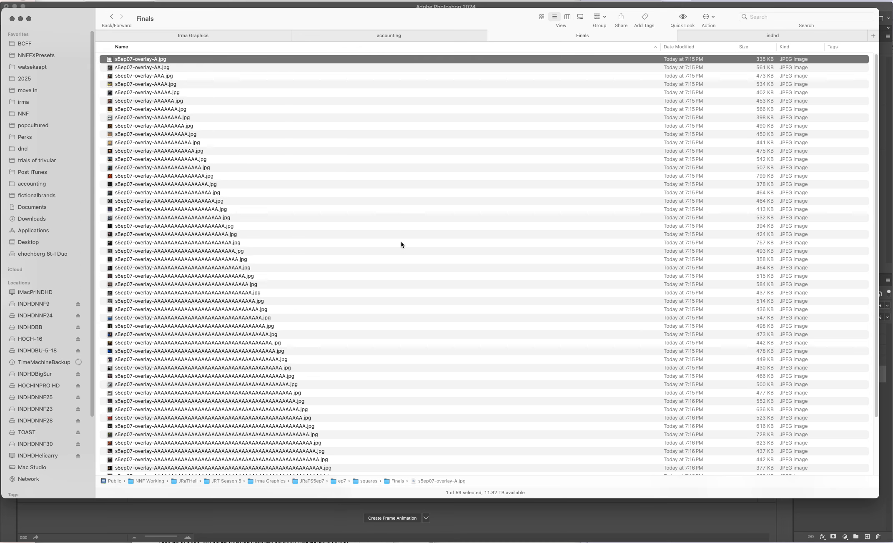
Step: Start a batch rename of all files in the Finals folder using the Format method
key(super+a)
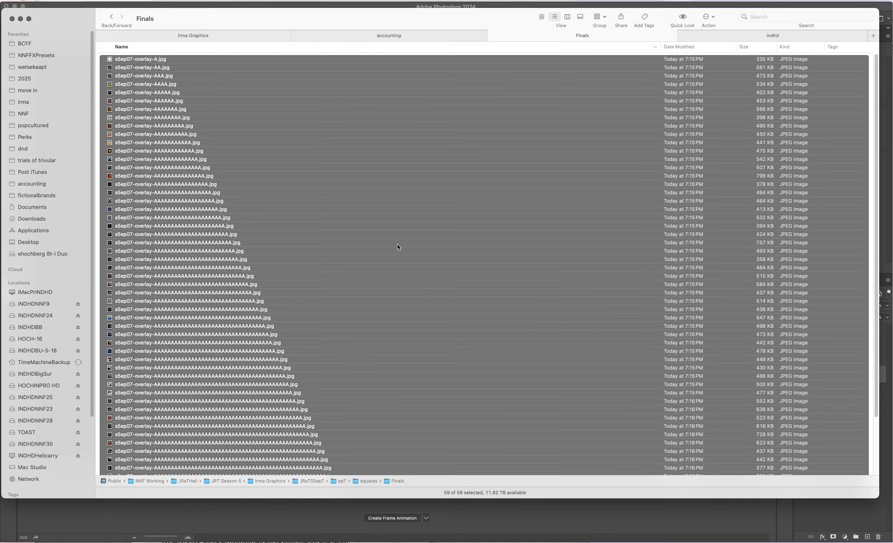
right_click(157, 149)
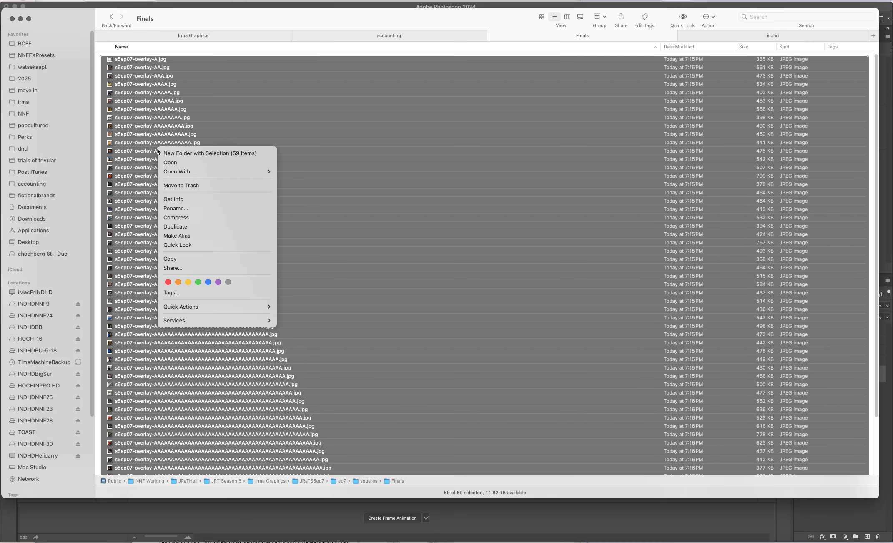
click(189, 208)
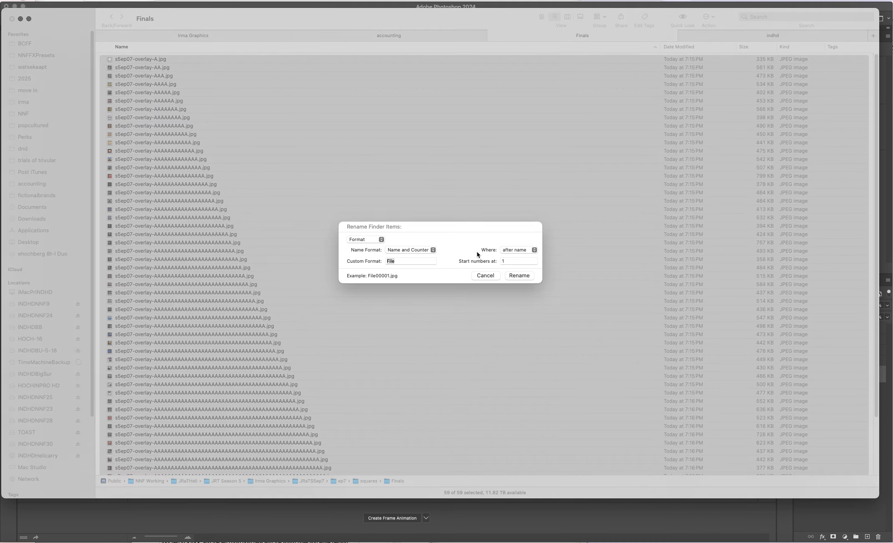
click(367, 241)
click(364, 224)
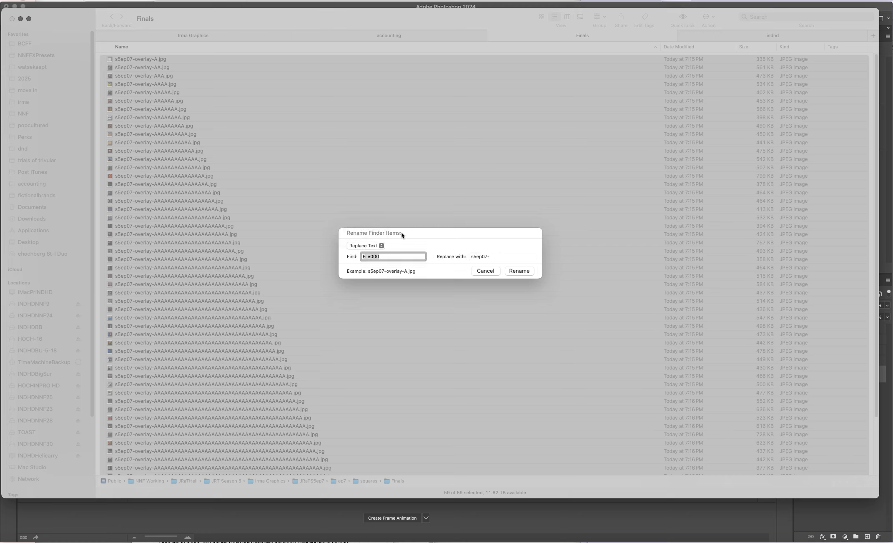
click(381, 245)
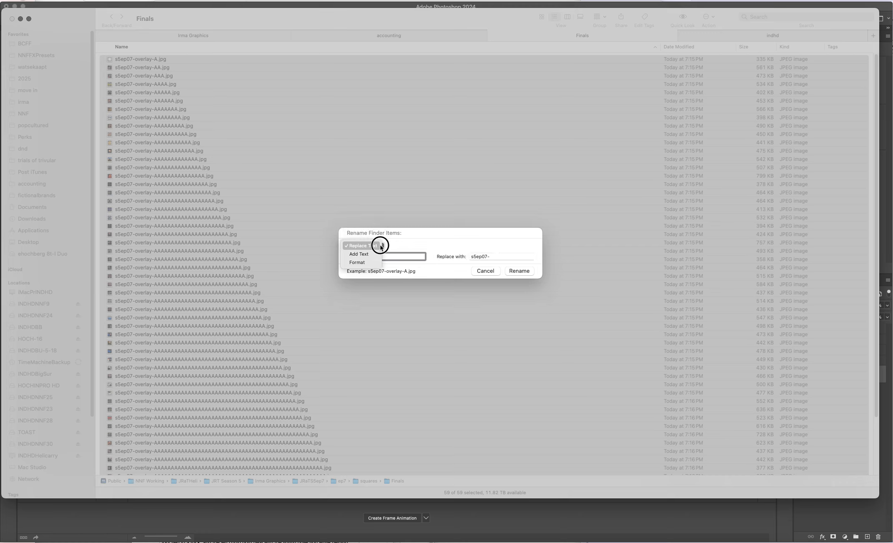
click(377, 262)
Step: Rename the selected files with Name and Counter, custom format ExportImage-, the number after the name and numbering from 1
click(404, 252)
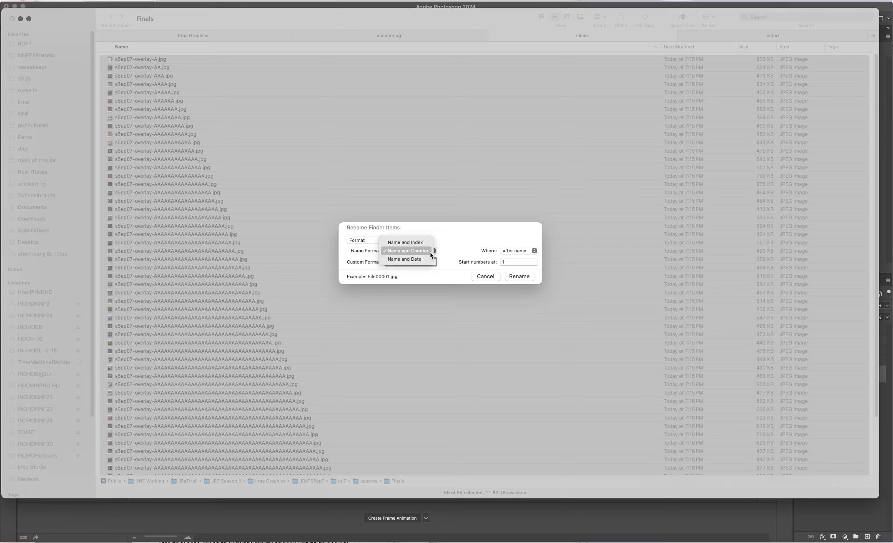
click(453, 241)
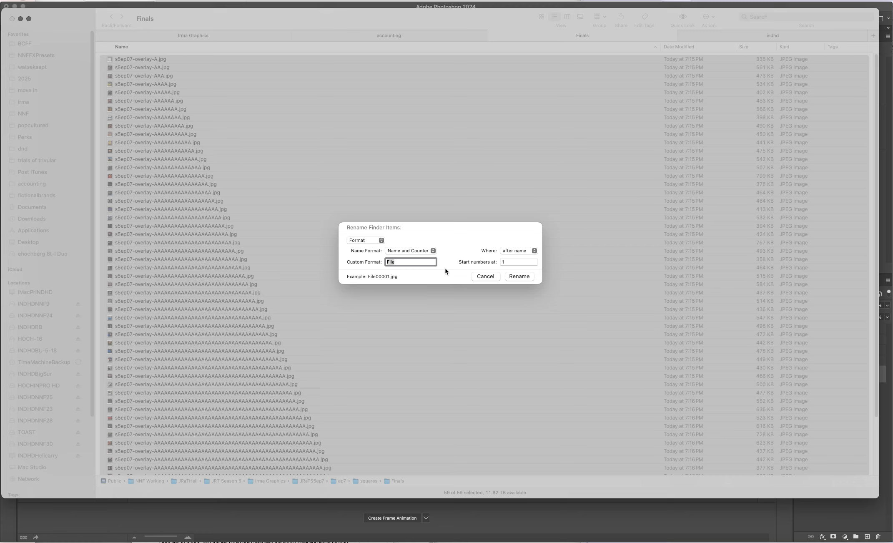
text(ExportImage-)
click(513, 250)
click(521, 241)
click(517, 277)
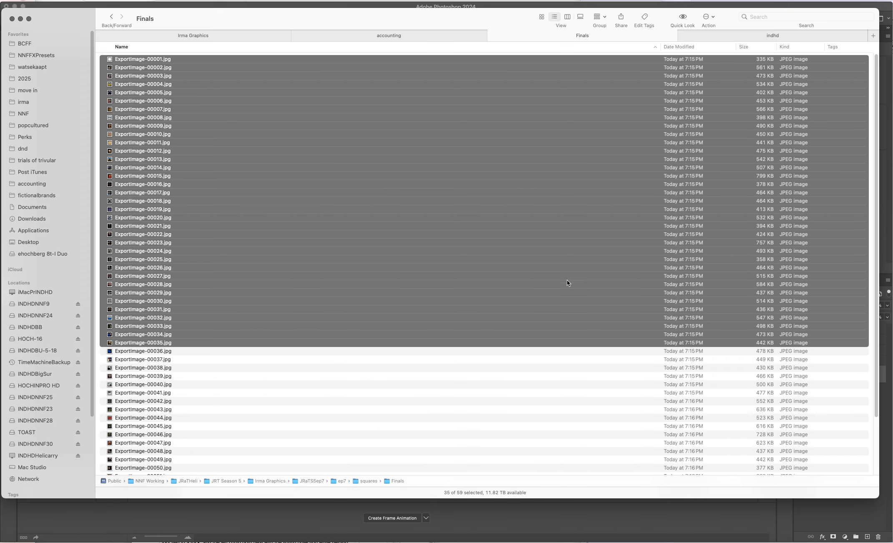
scroll(529, 263, down, 3)
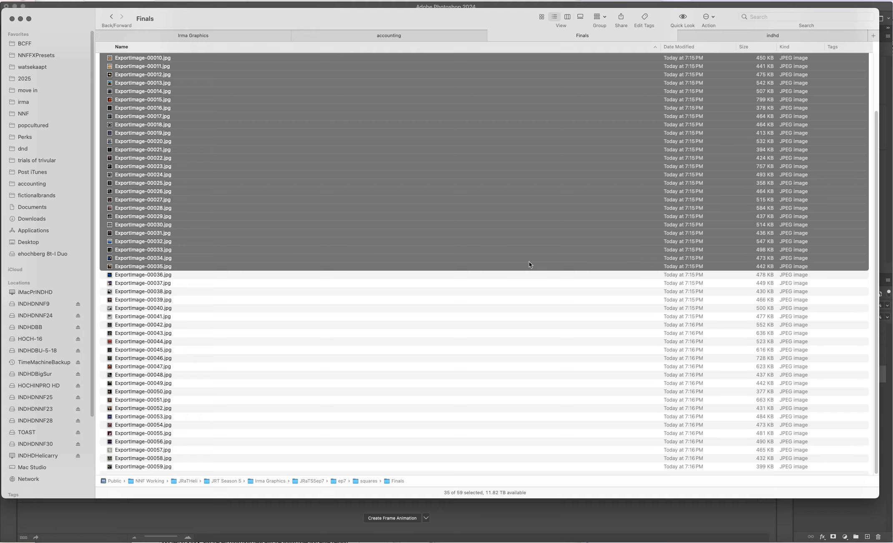
Step: Batch rename all files in the Finals folder with Replace Text, finding 000 and replacing it with nothing
scroll(405, 363, up, 3)
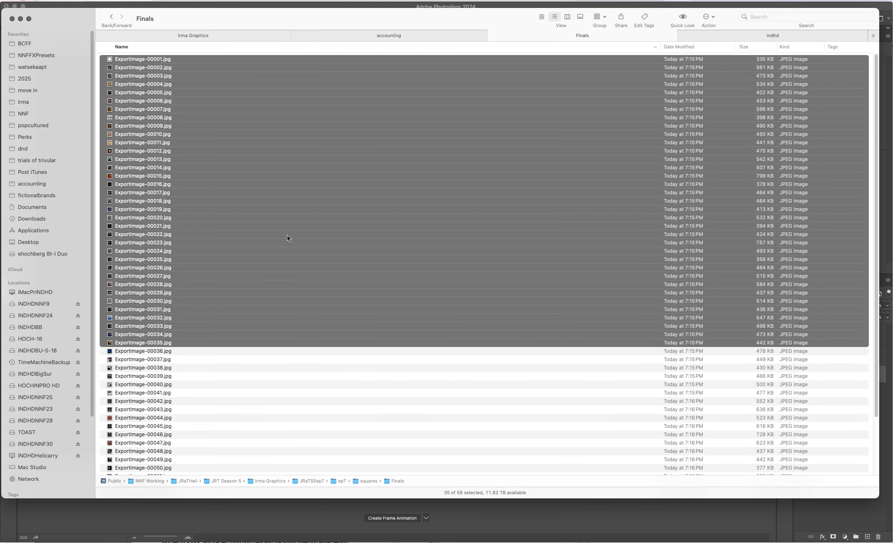
click(139, 60)
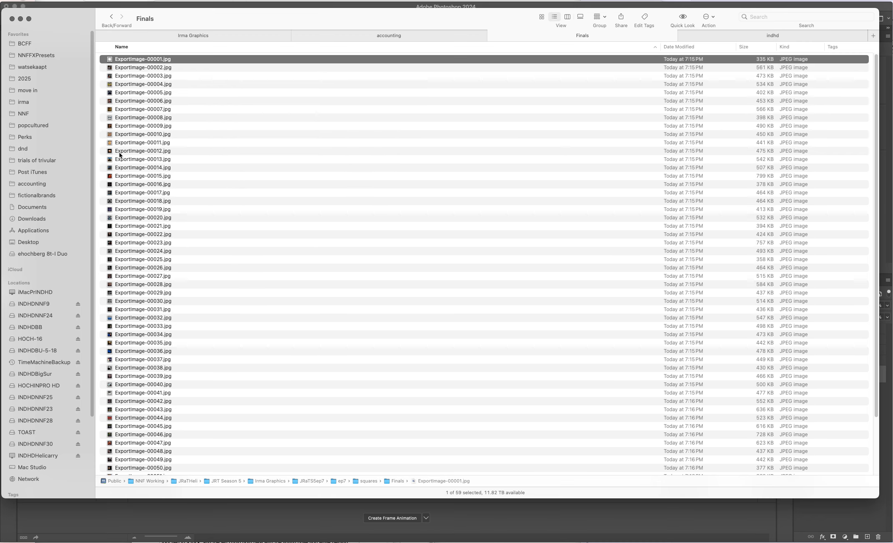
scroll(120, 157, down, 3)
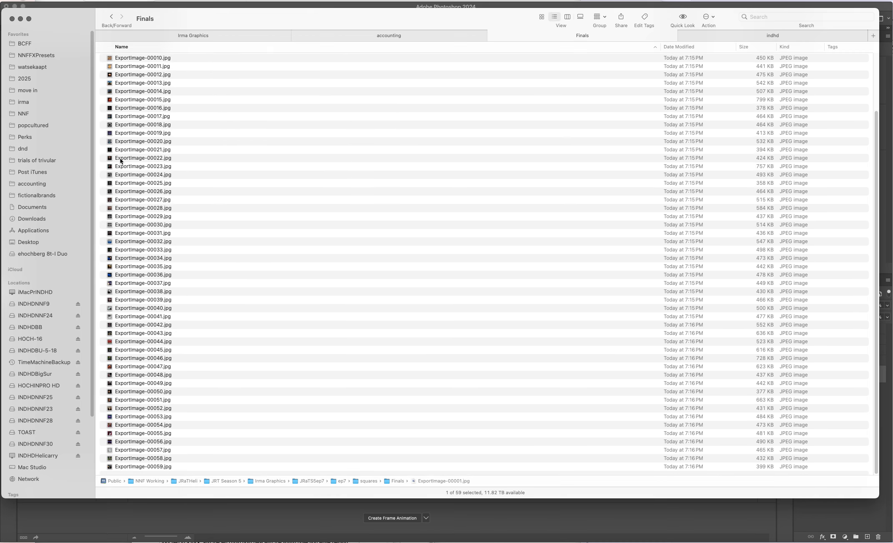
shift+click(131, 467)
right_click(132, 470)
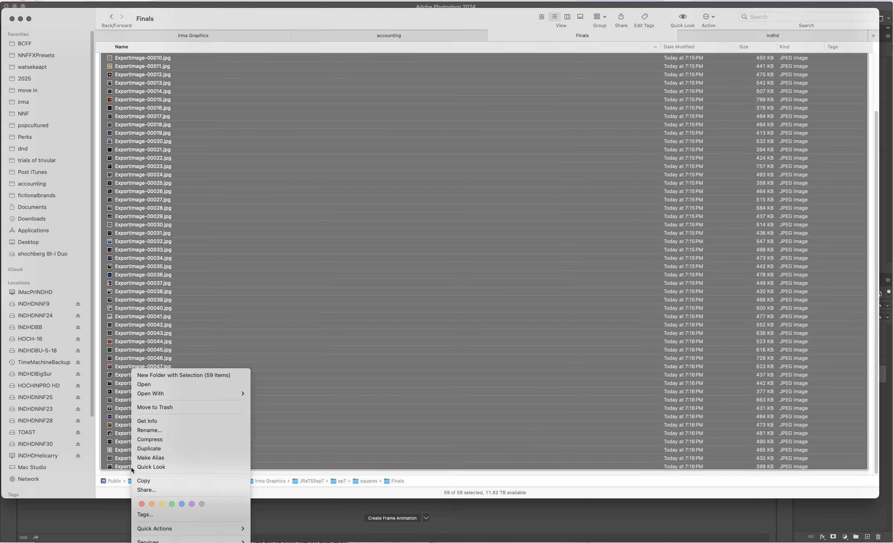
click(161, 429)
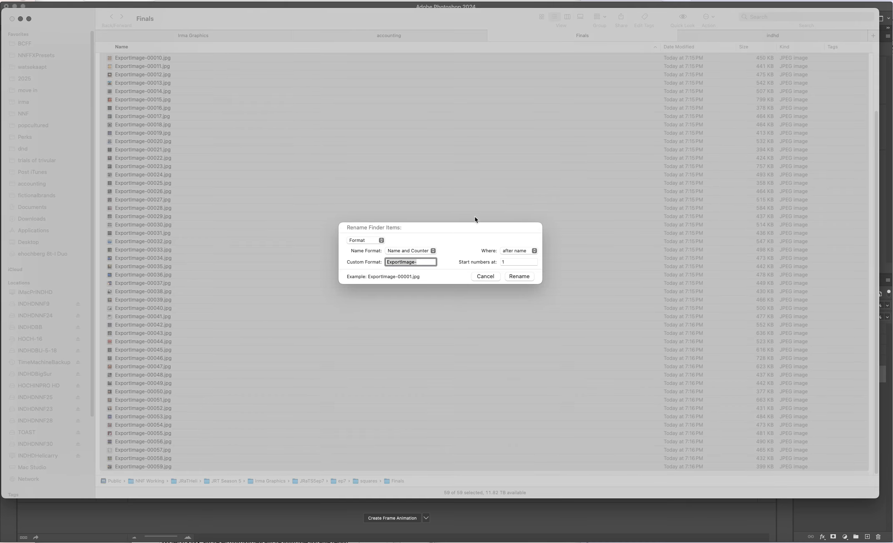
click(381, 240)
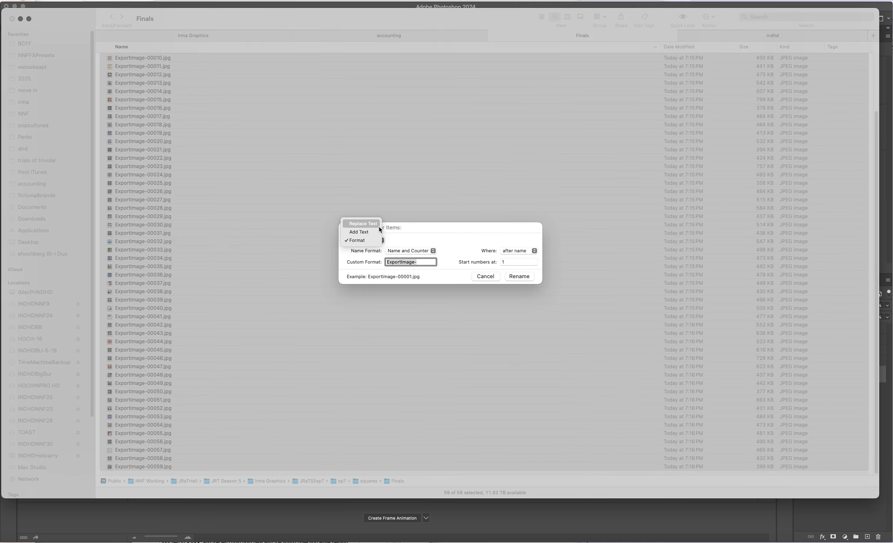
click(379, 228)
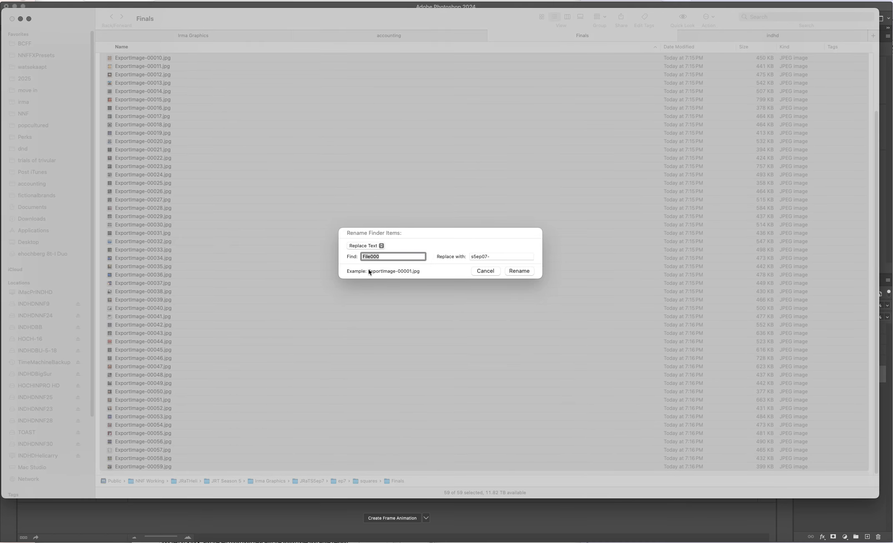
text(000)
key(Tab)
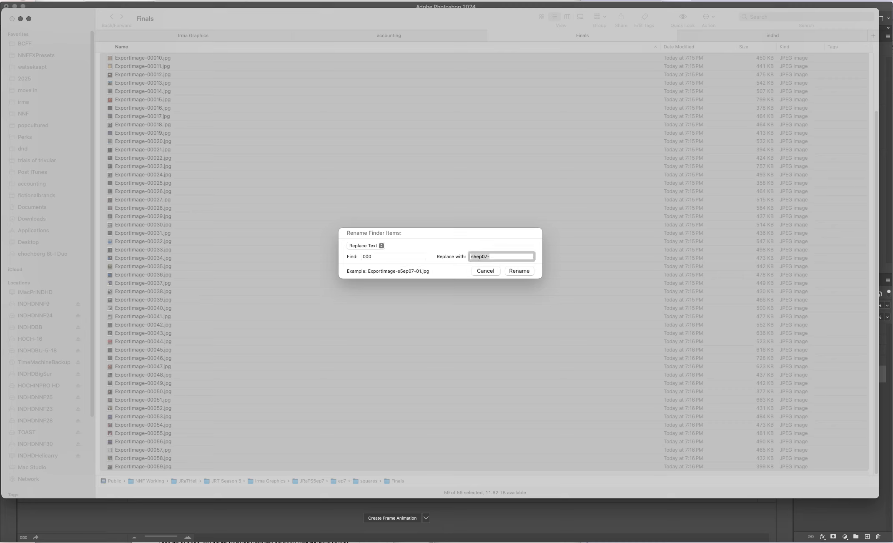
key(BackSpace)
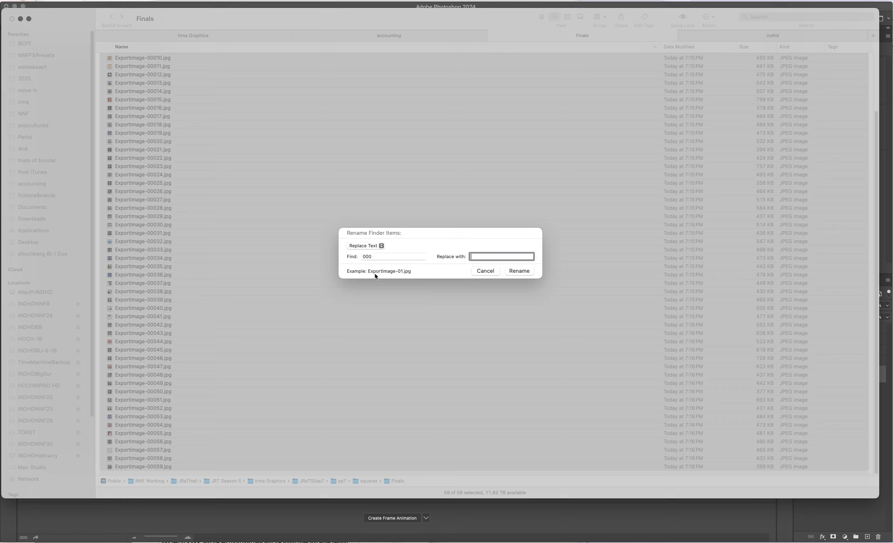
click(522, 271)
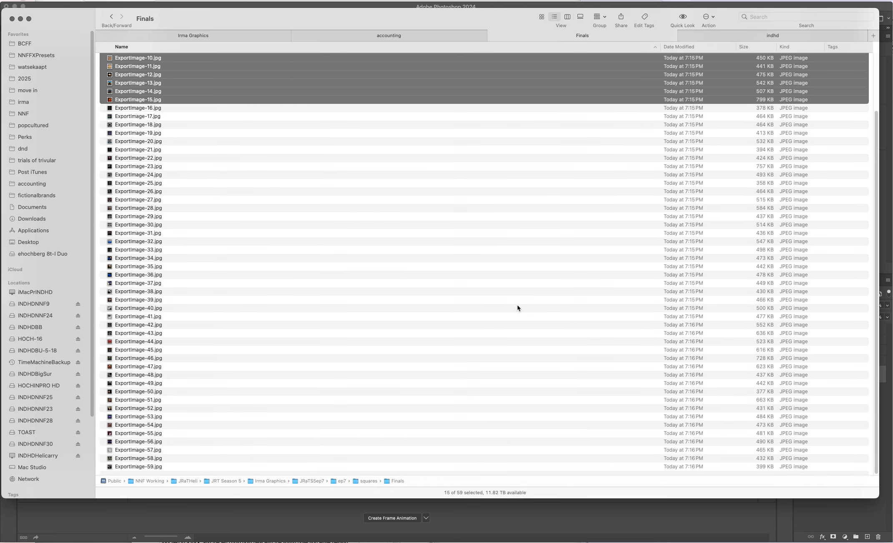
Step: Check the renamed files by previewing ExportImage-15.jpg with Quick Look, and return to Photoshop
scroll(519, 306, up, 3)
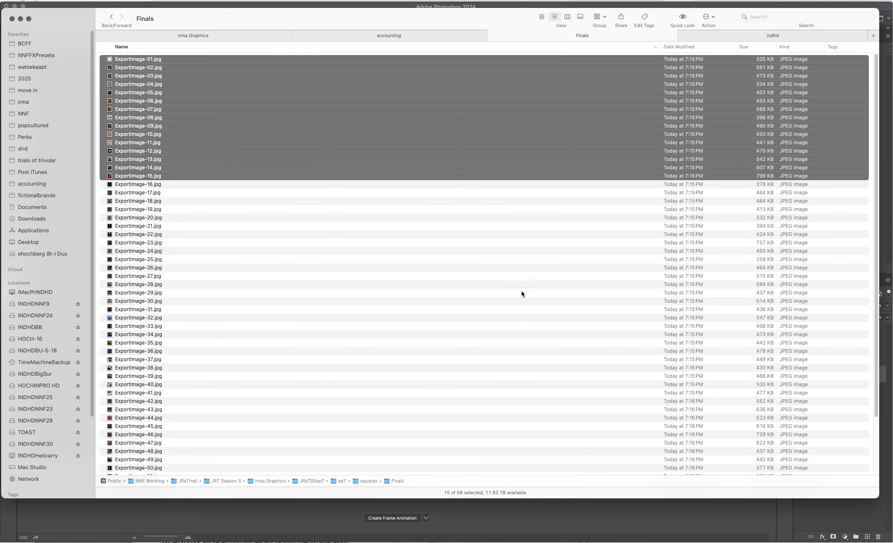
scroll(521, 294, down, 3)
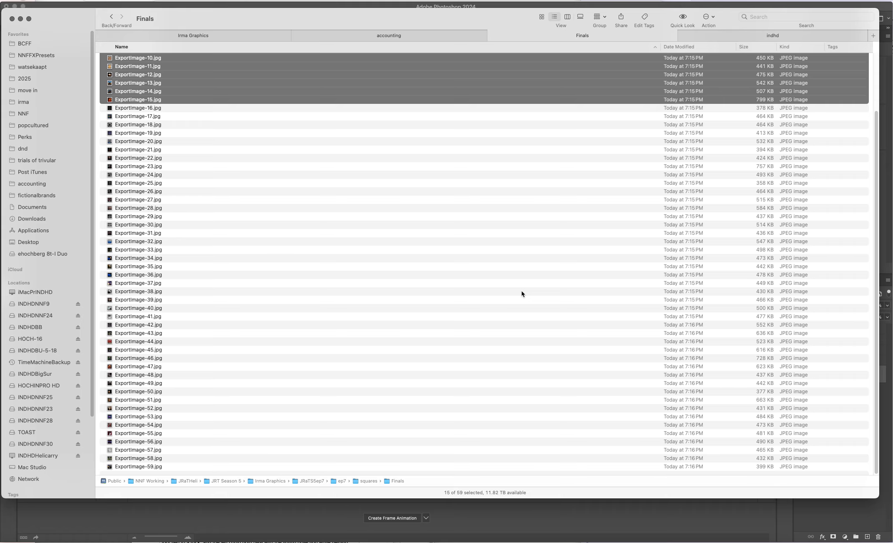
click(132, 116)
click(129, 100)
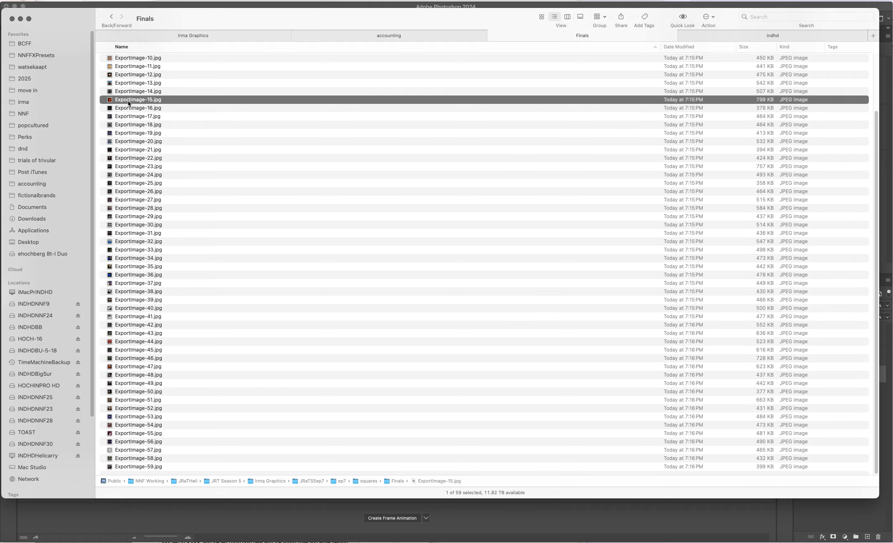
key(space)
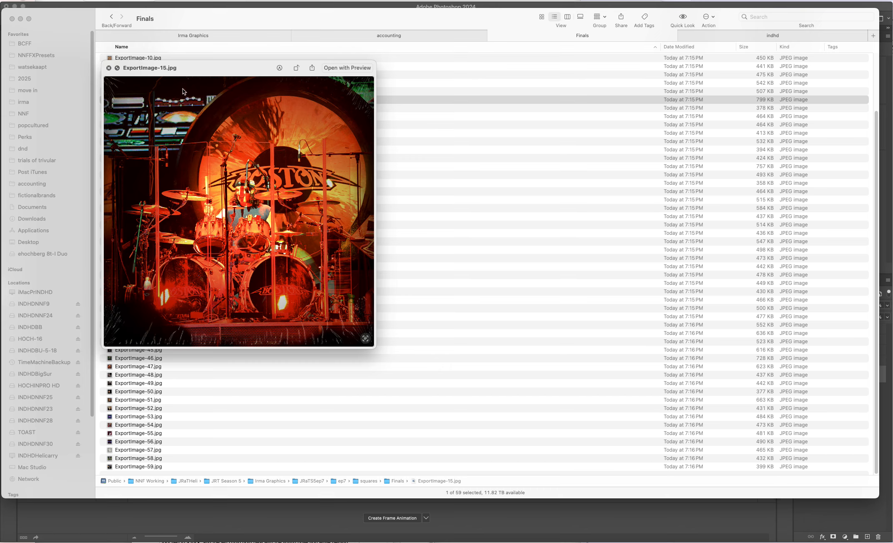
key(space)
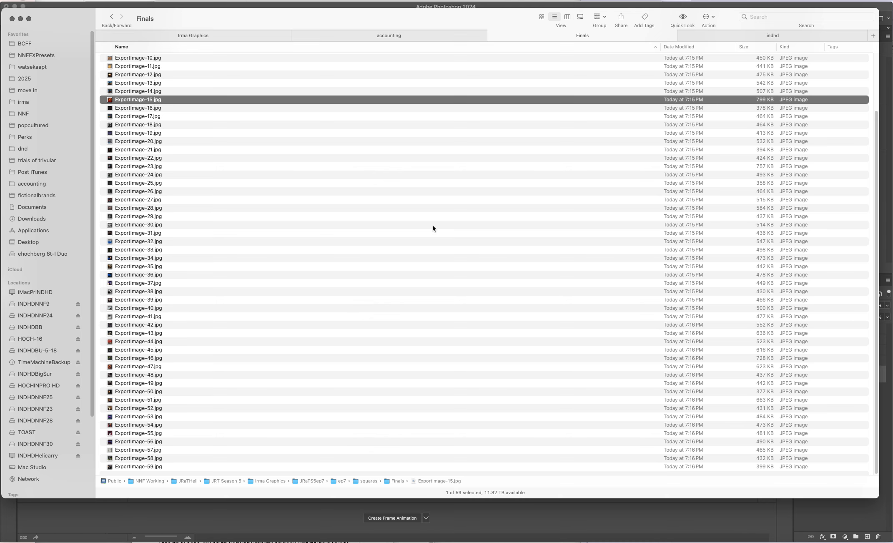
click(379, 4)
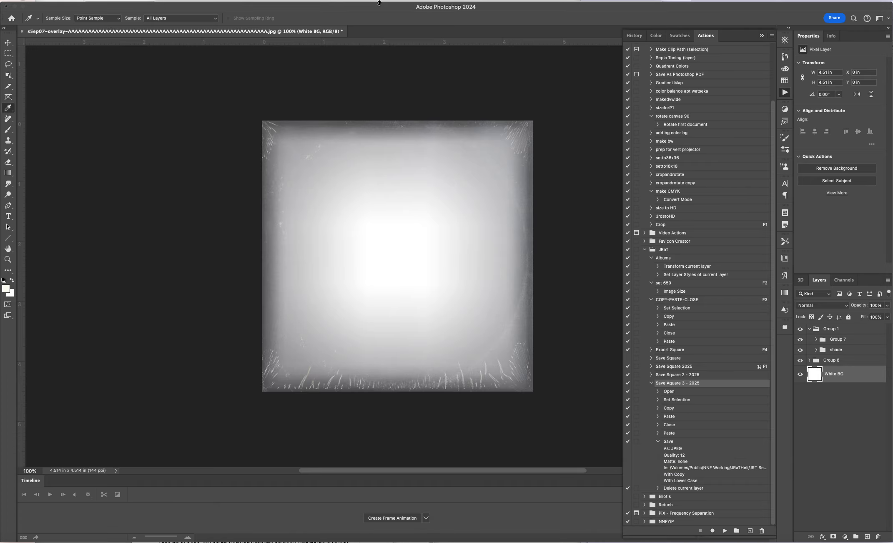